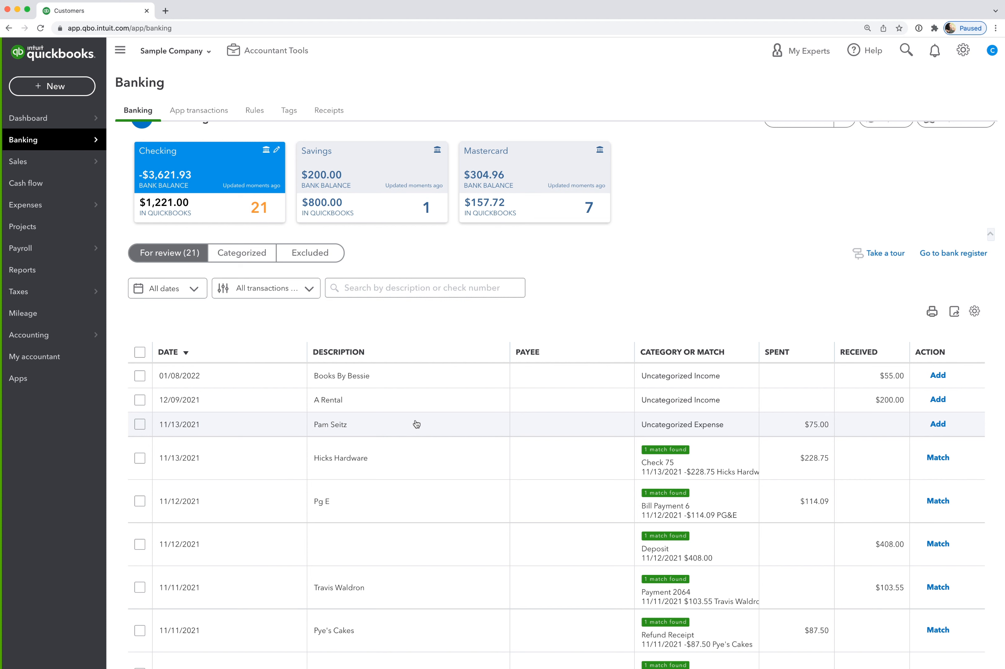
Step: Start a new check and choose the vendor of the $75.00 bank transaction dated 11/13/2021 as its payee
{"action": "left_click", "coordinate": [76, 94]}
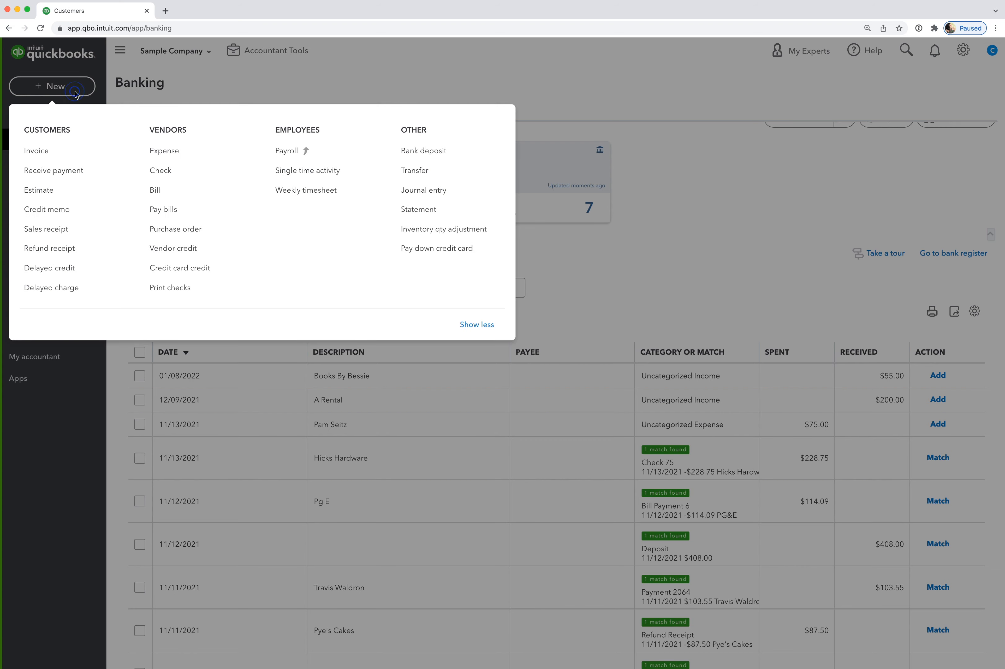
{"action": "left_click", "coordinate": [168, 173]}
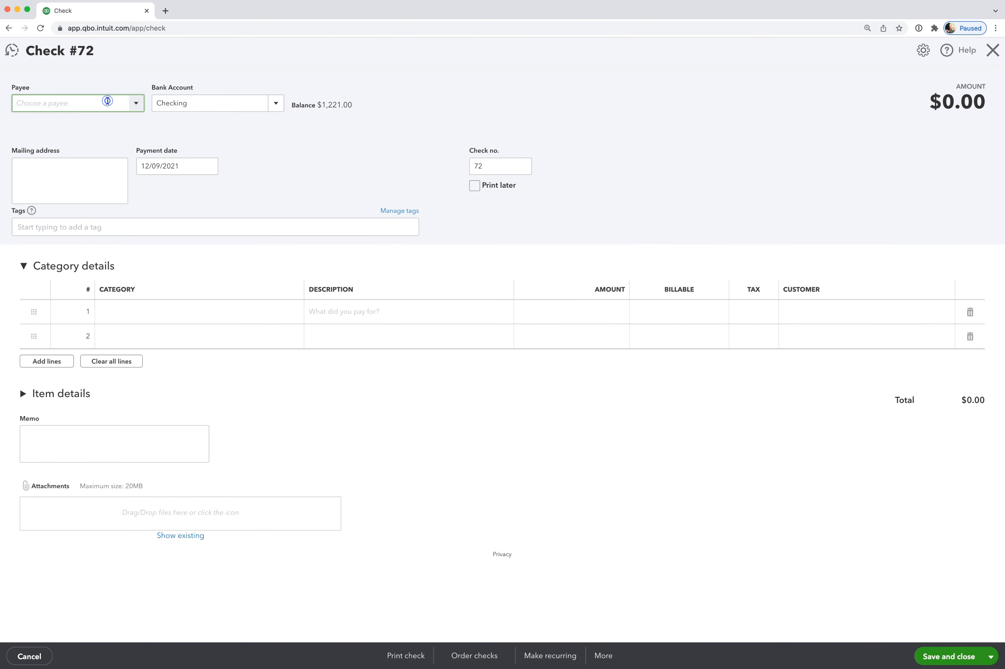
{"action": "type", "text": "pam"}
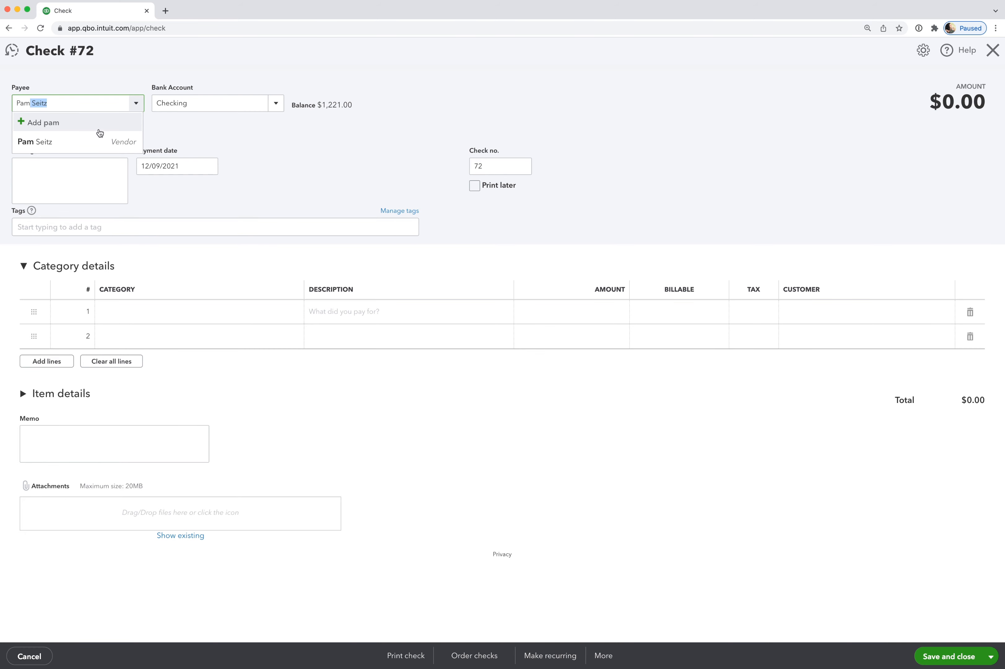
{"action": "left_click", "coordinate": [94, 141]}
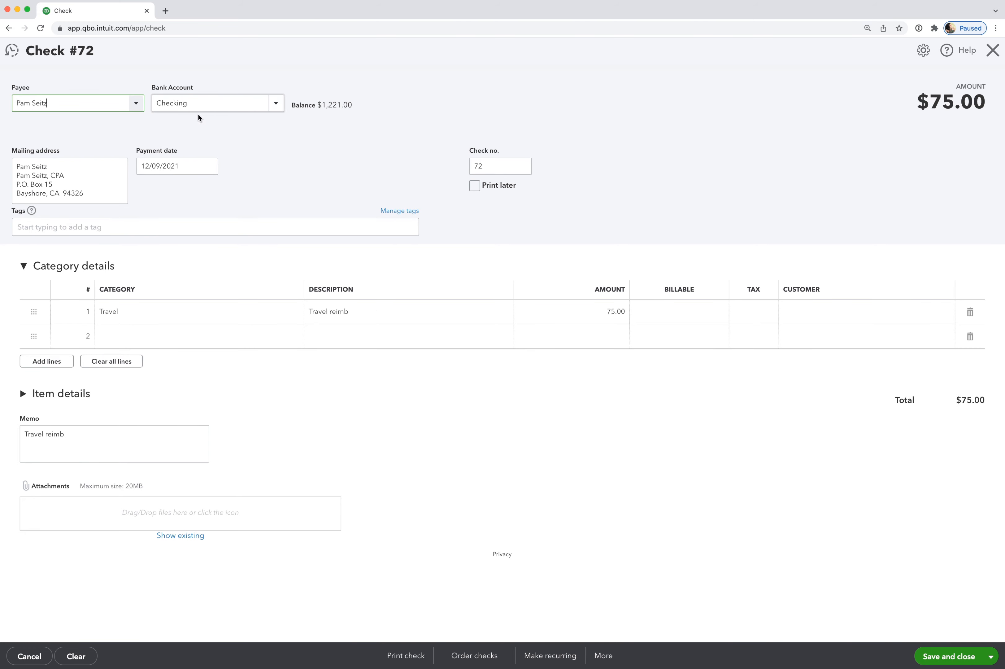
Step: Save and close the check with payment date 11/13/2021, and match the $75.00 bank transaction to it
{"action": "left_click", "coordinate": [210, 167]}
{"action": "left_click", "coordinate": [152, 195]}
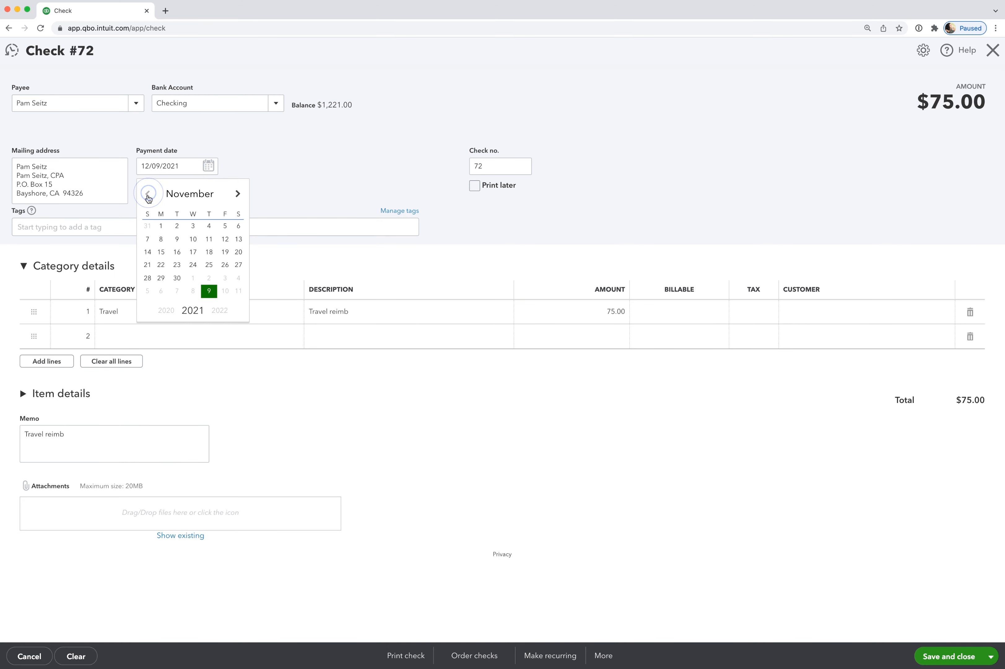
{"action": "left_click", "coordinate": [239, 239]}
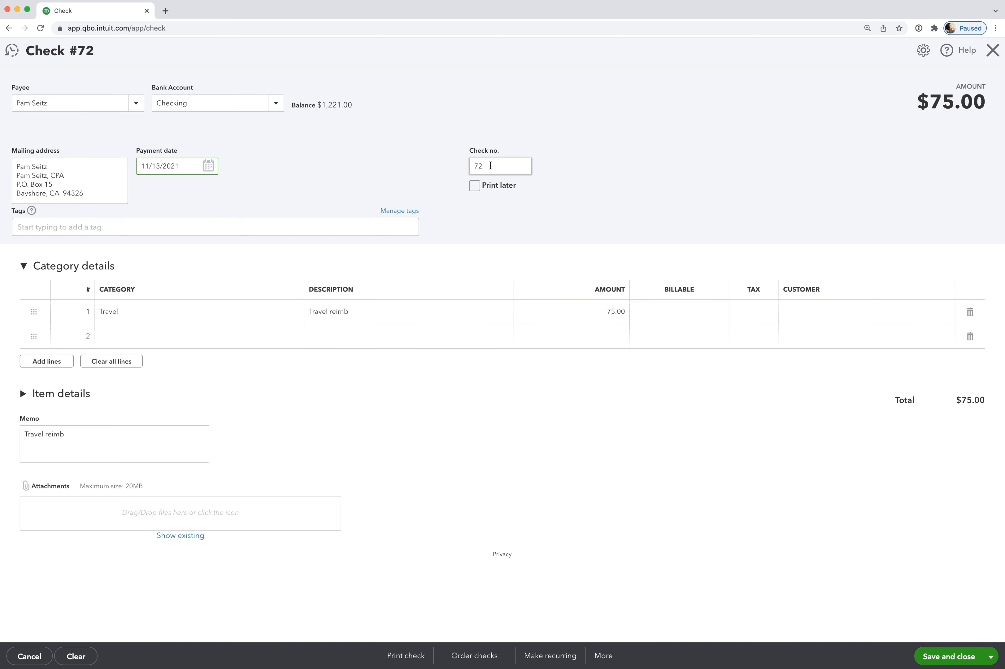
{"action": "left_click", "coordinate": [950, 658]}
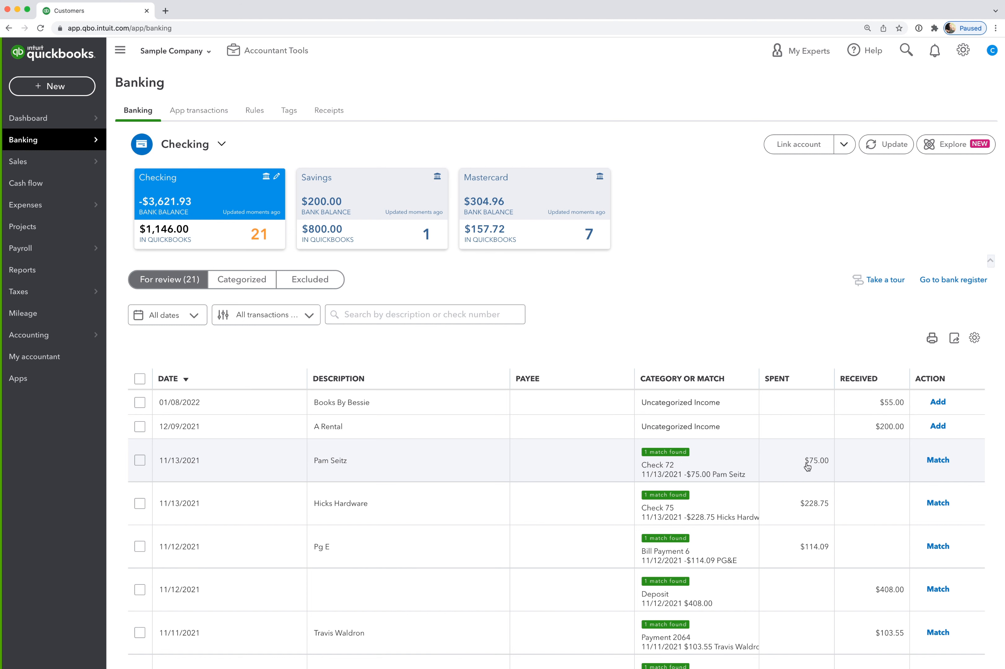
{"action": "left_click", "coordinate": [938, 461]}
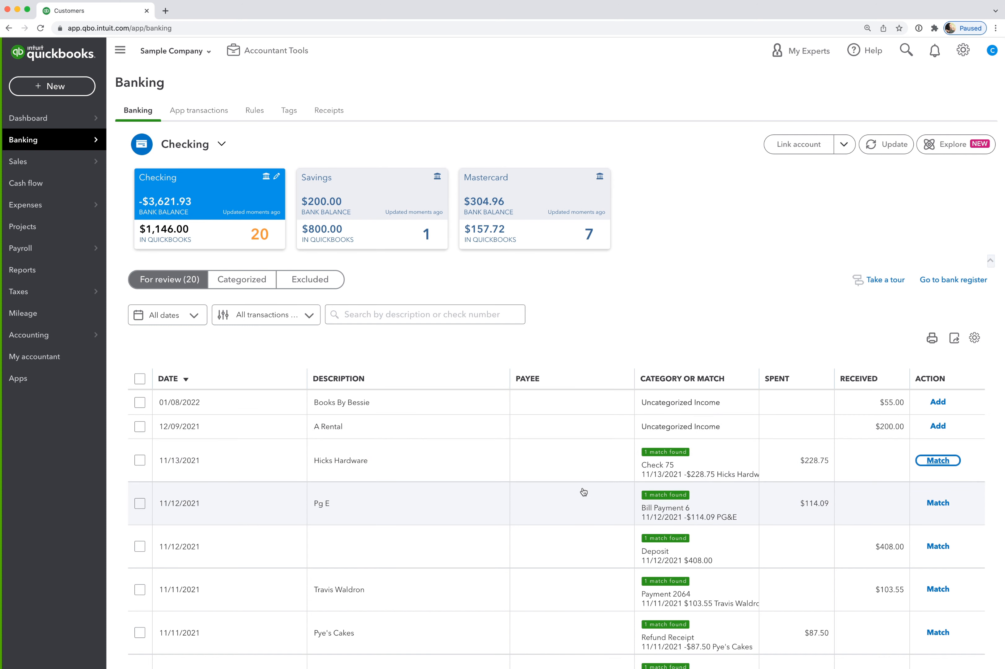
Step: Start a sales receipt for the new customer A Rental and set it to deposit to Checking
{"action": "left_click", "coordinate": [59, 87]}
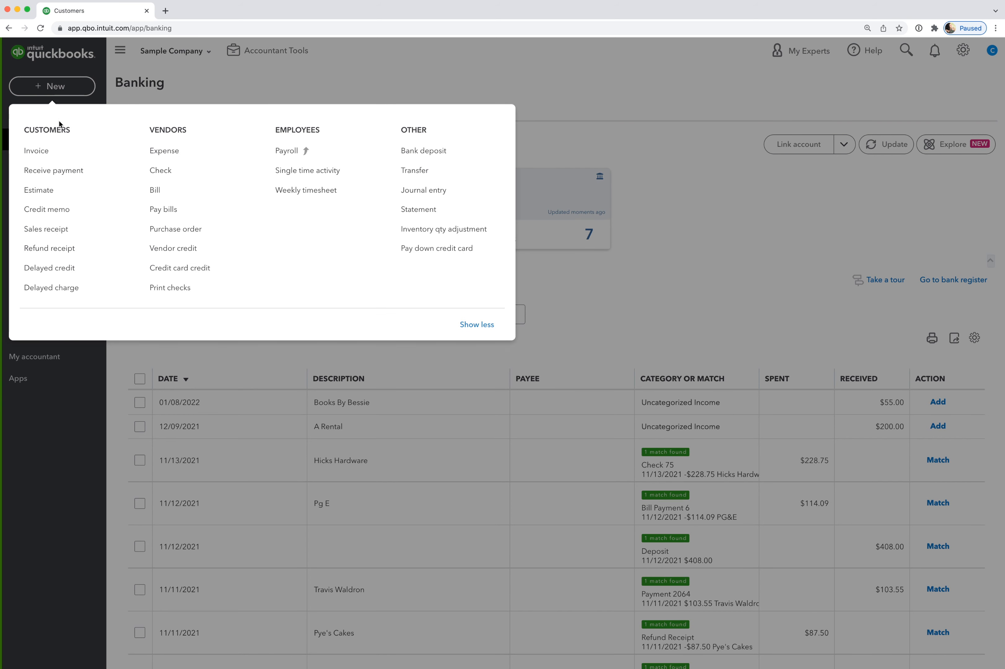
{"action": "left_click", "coordinate": [59, 229]}
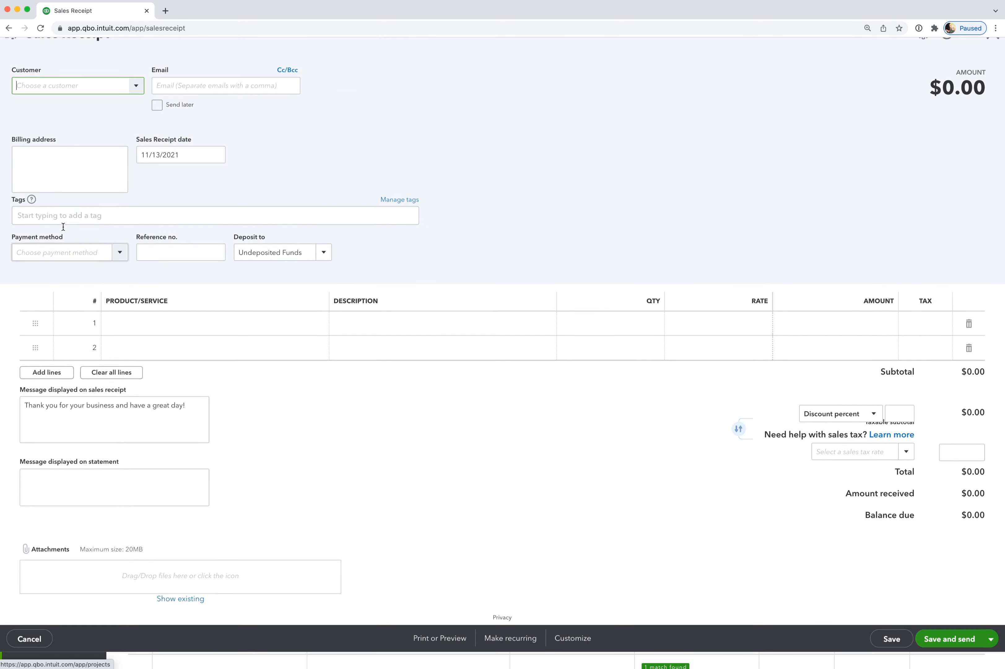
{"action": "type", "text": "A Rental"}
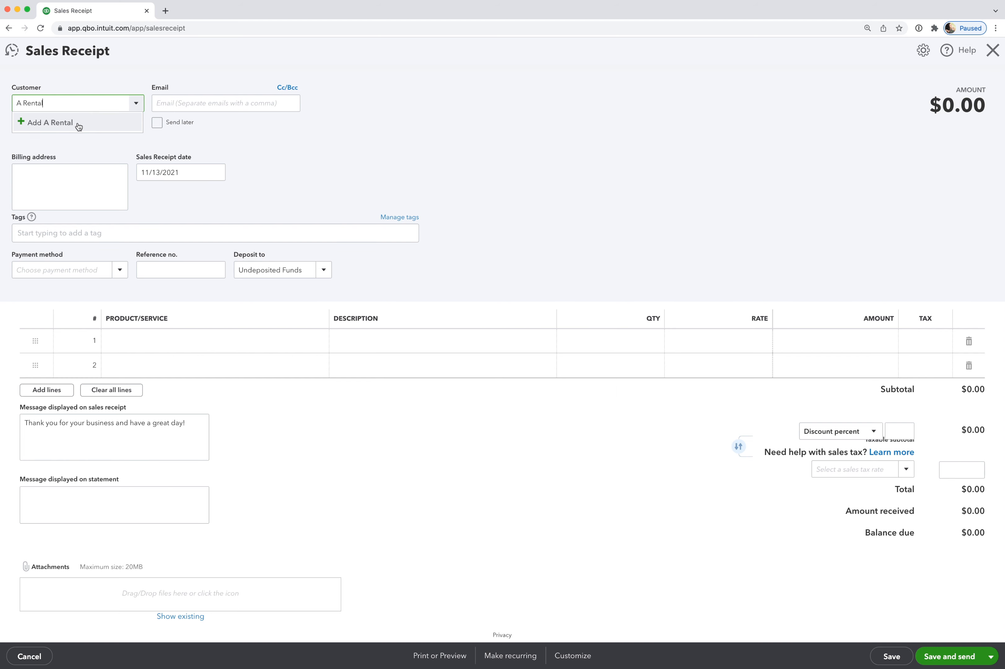
{"action": "left_click", "coordinate": [78, 122]}
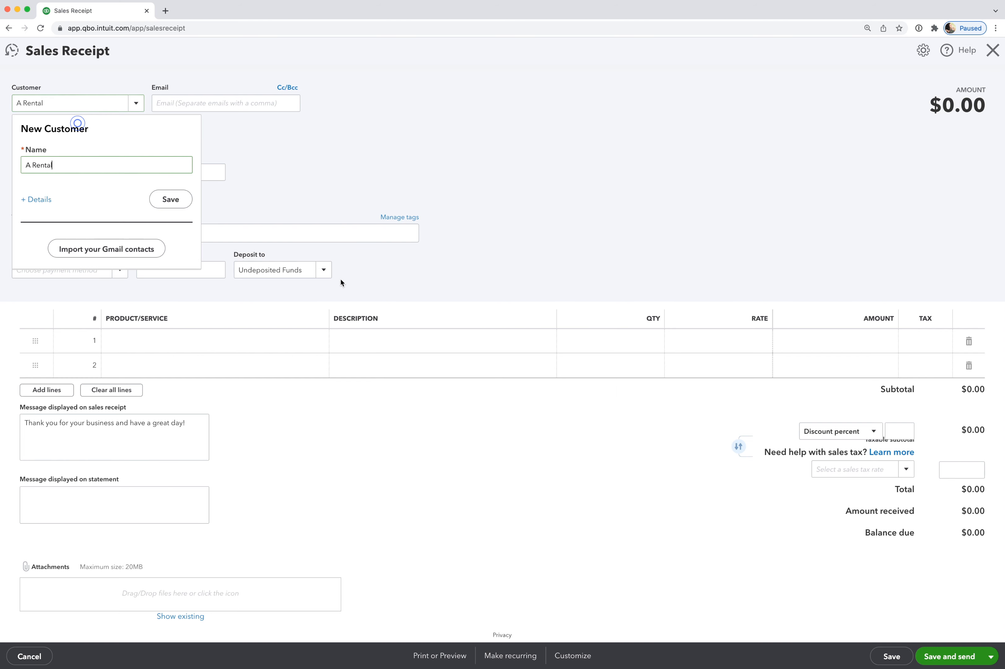
{"action": "left_click", "coordinate": [170, 199]}
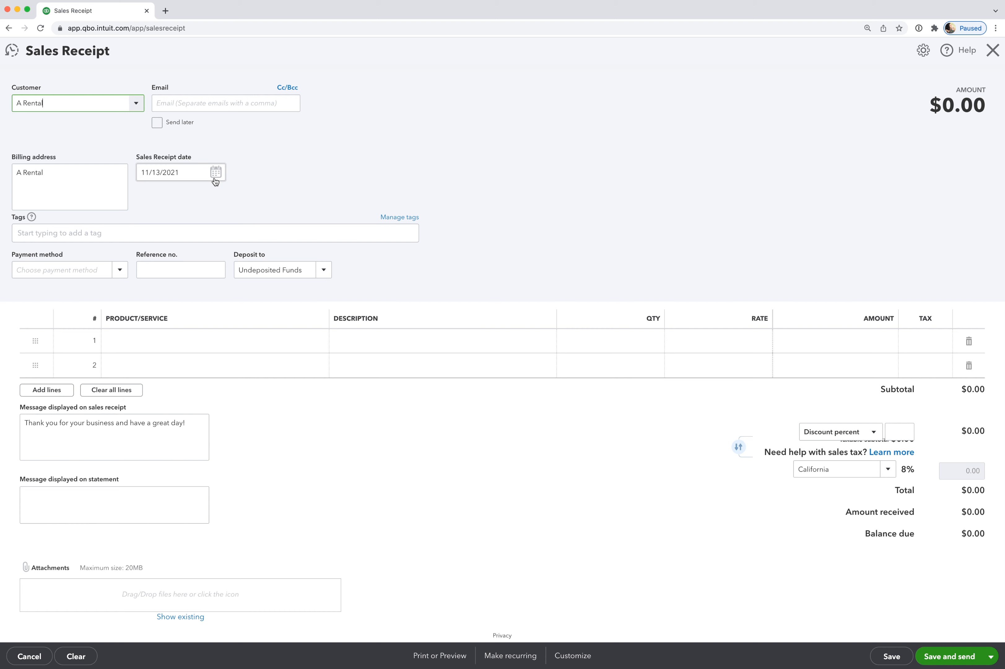
{"action": "left_click", "coordinate": [329, 271]}
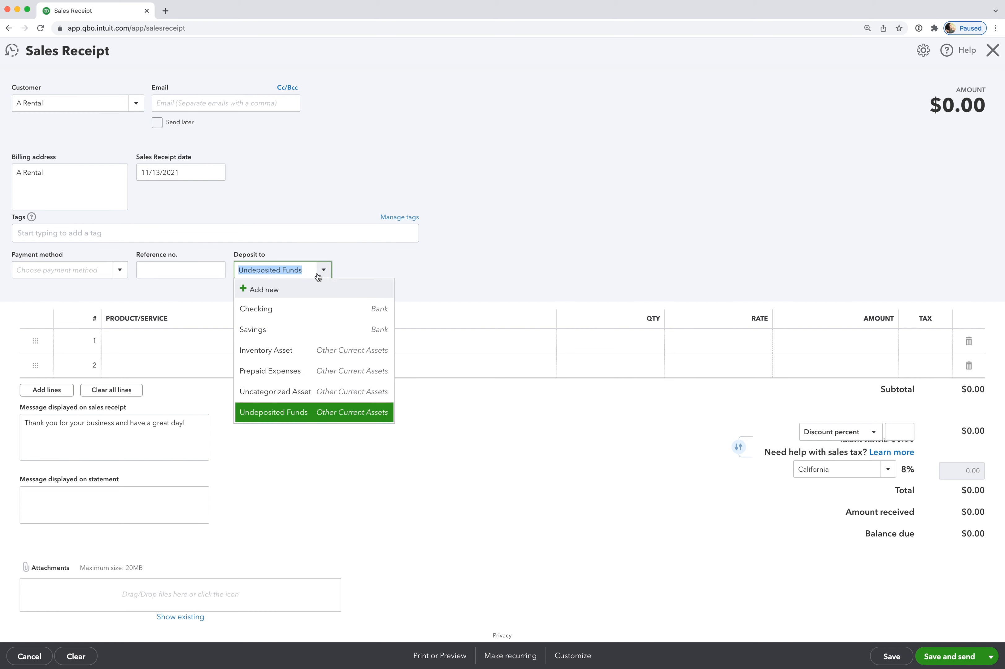
{"action": "left_click", "coordinate": [301, 309]}
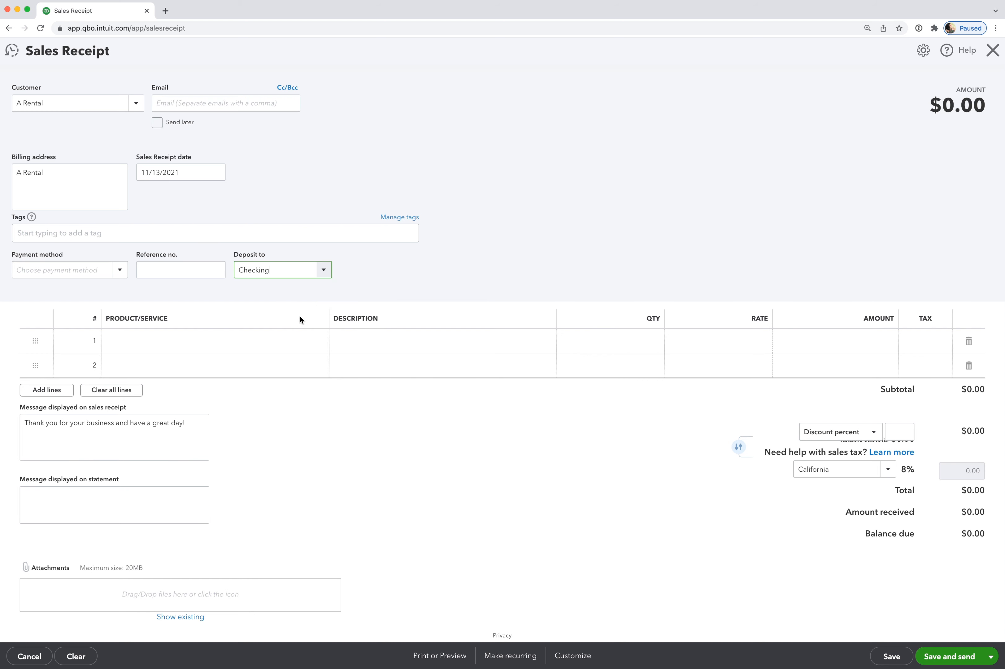
Step: Add the Design service to the sales receipt at a rate of 200, and save and close the receipt
{"action": "left_click", "coordinate": [241, 337]}
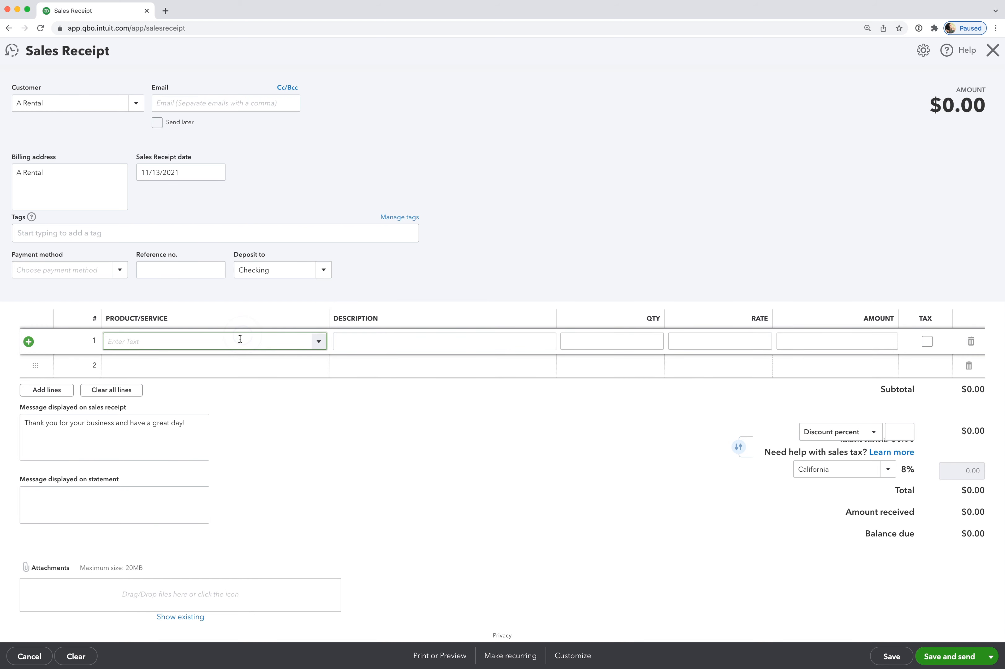
{"action": "left_click", "coordinate": [318, 341]}
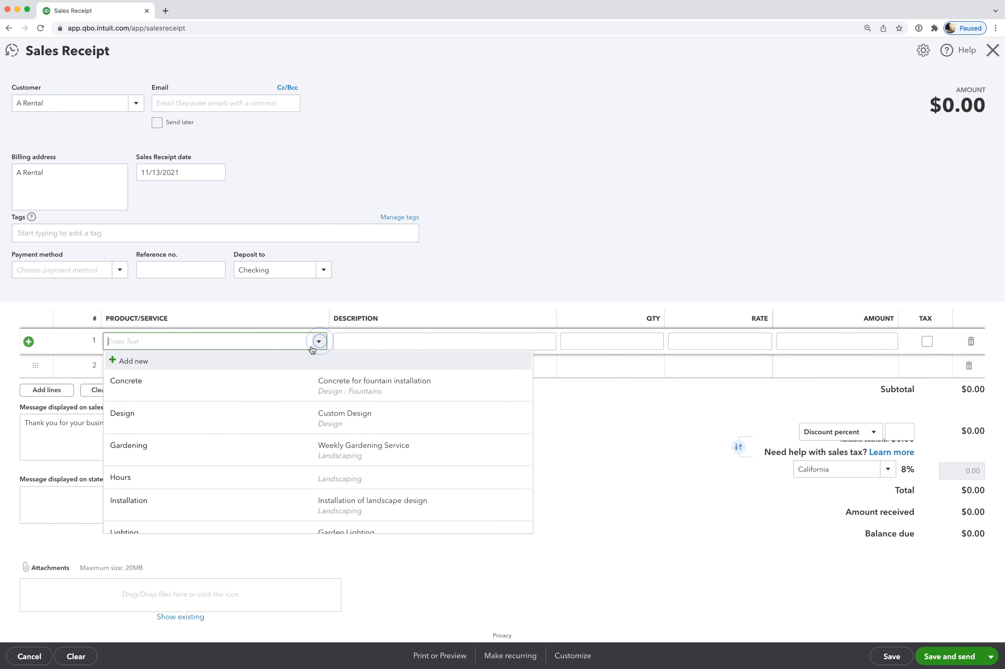
{"action": "left_click", "coordinate": [251, 414]}
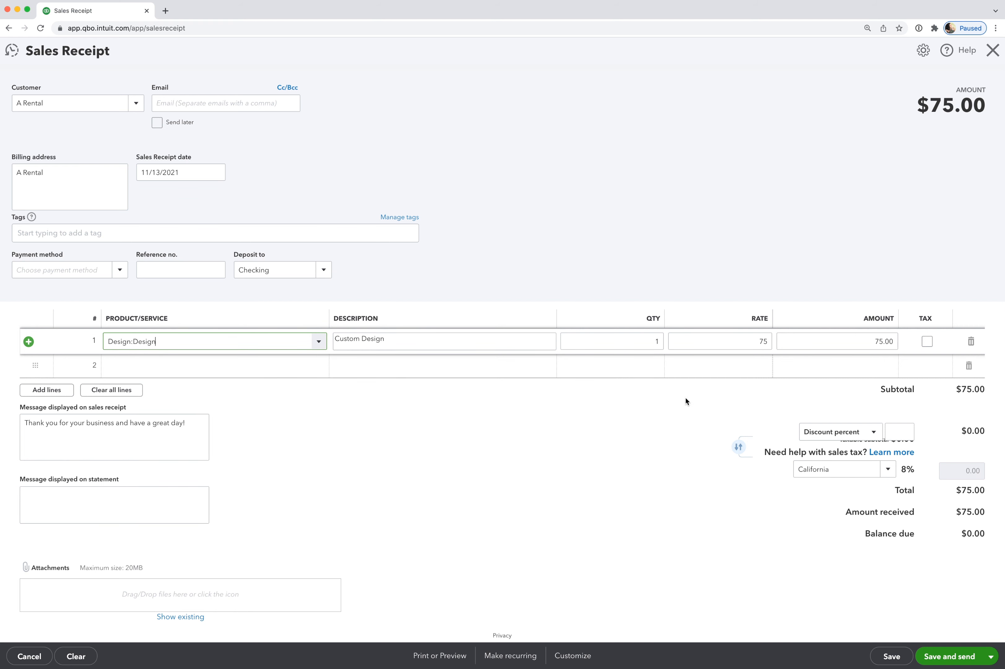
{"action": "left_click", "coordinate": [743, 343]}
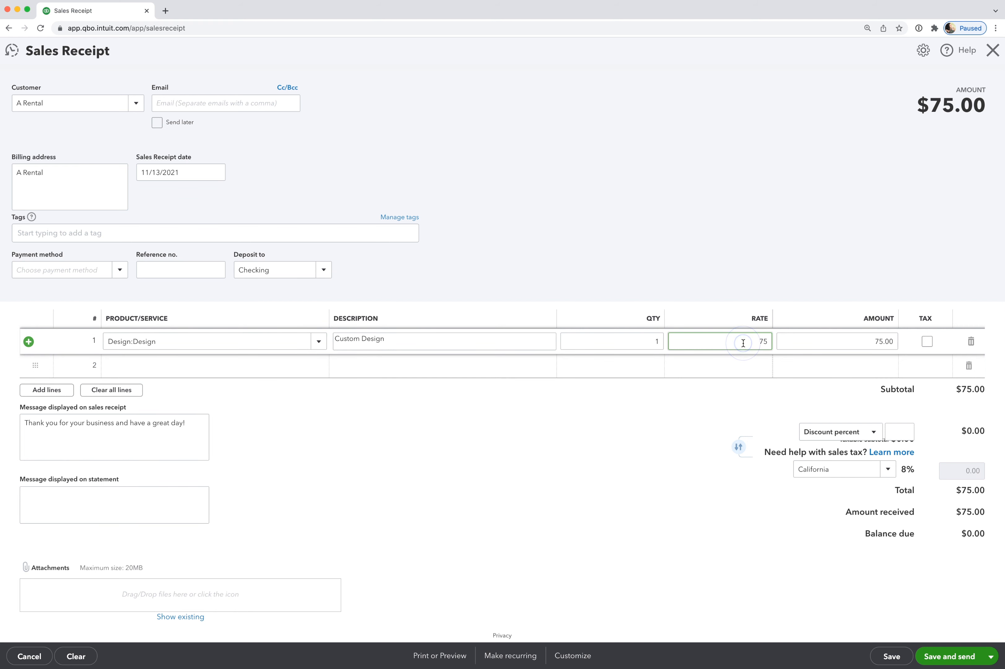
{"action": "double_click", "coordinate": [743, 343]}
{"action": "type", "text": "200"}
{"action": "left_click", "coordinate": [770, 286]}
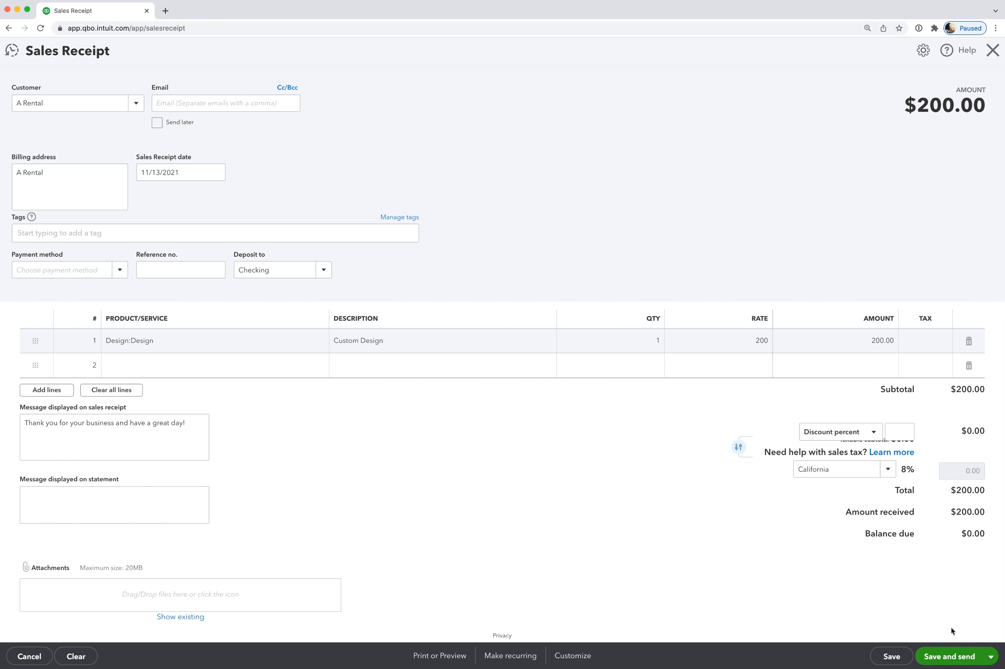
{"action": "left_click", "coordinate": [991, 657]}
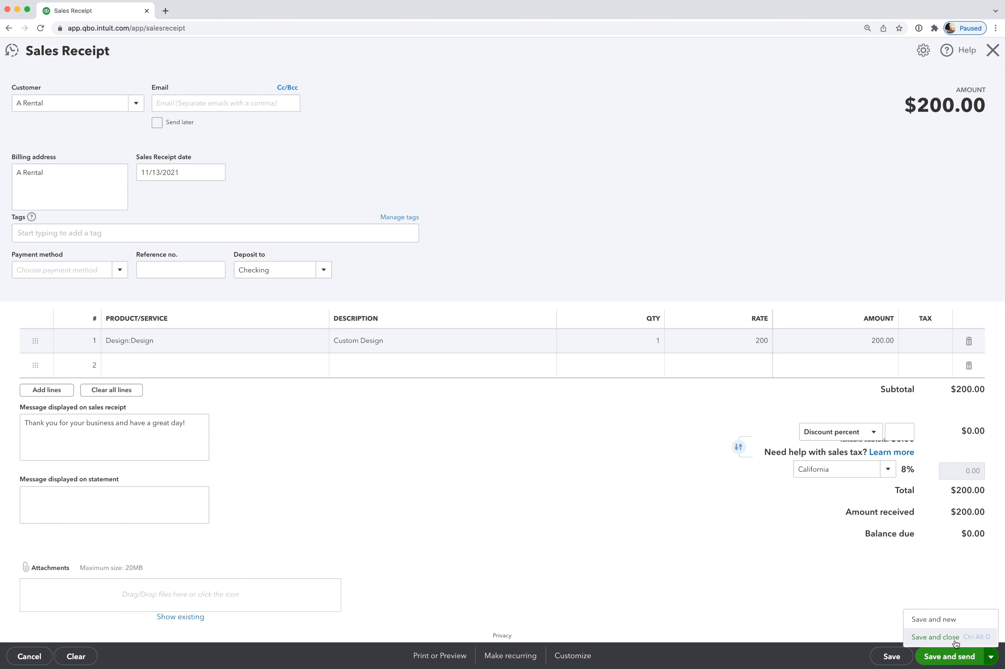
{"action": "left_click", "coordinate": [935, 636]}
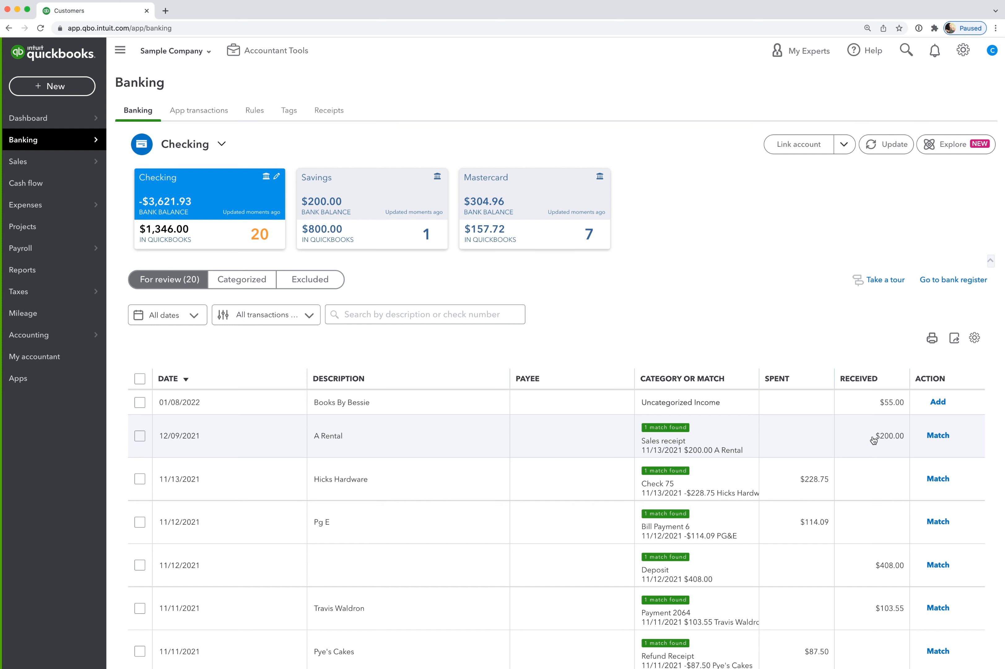
Step: Review the sales receipt suggested for the $200.00 A Rental bank transaction and accept the match
{"action": "left_click", "coordinate": [788, 434]}
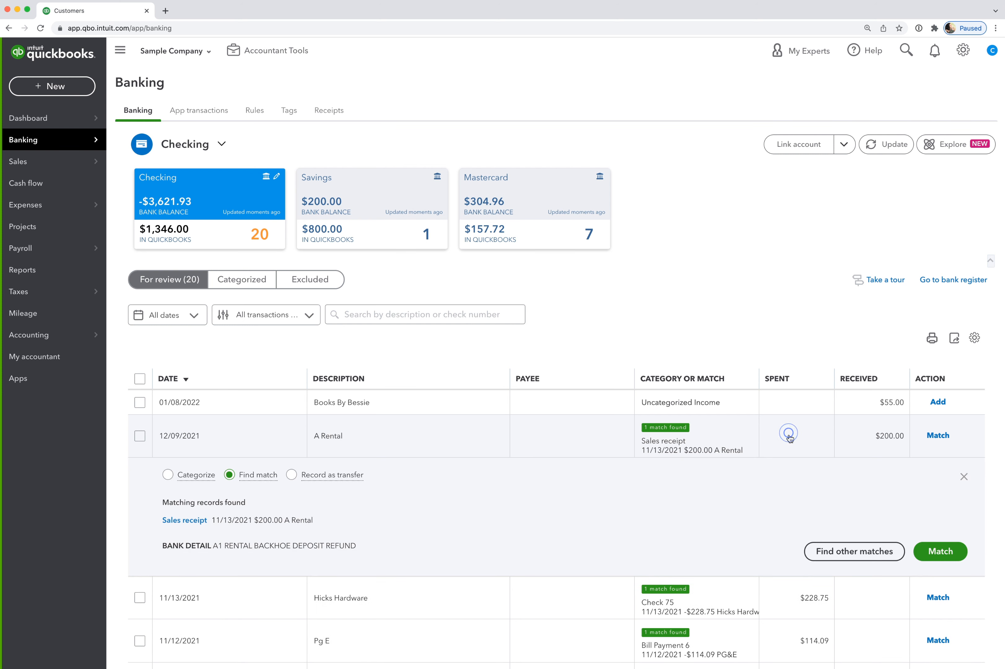
{"action": "left_click", "coordinate": [199, 521]}
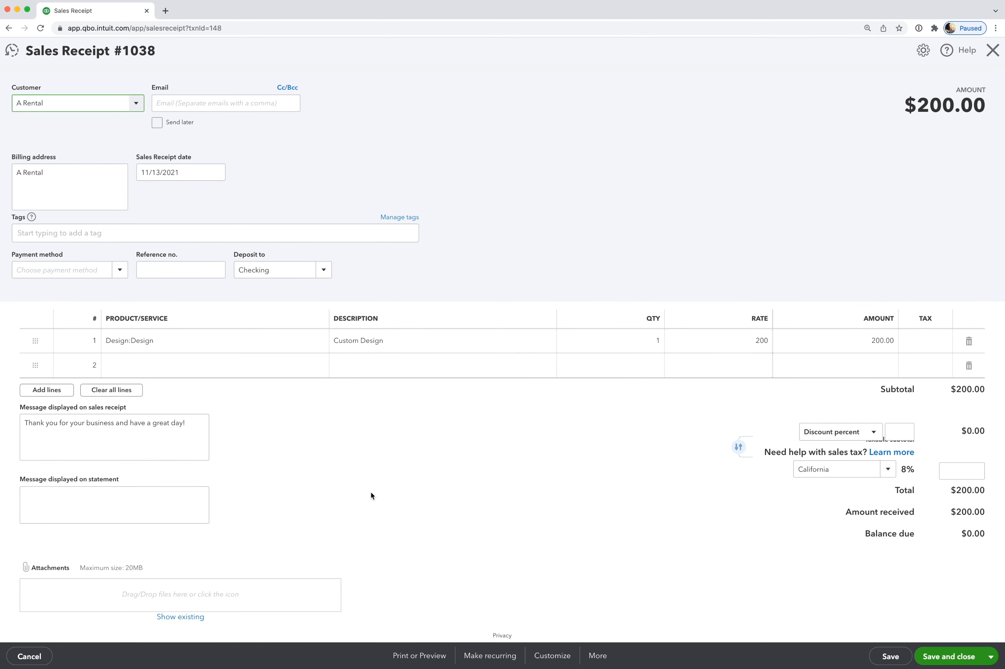
{"action": "left_click", "coordinate": [993, 50]}
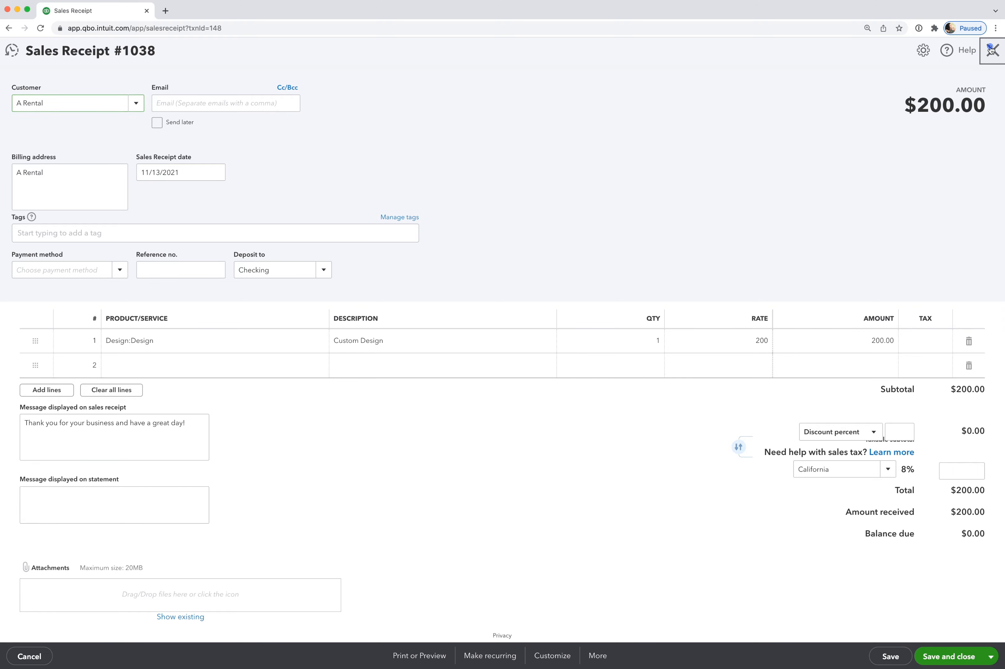
{"action": "left_click", "coordinate": [941, 554]}
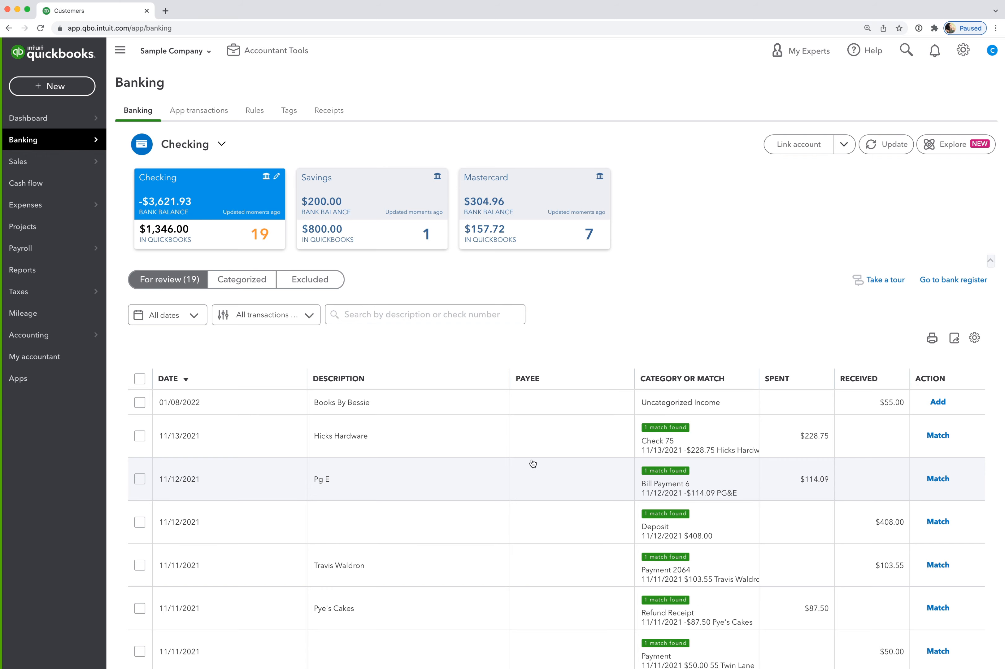
Step: Start a new expense with the vendor Books by Bessie as the payee
{"action": "scroll", "coordinate": [526, 466], "scroll_direction": "down", "scroll_amount": 6}
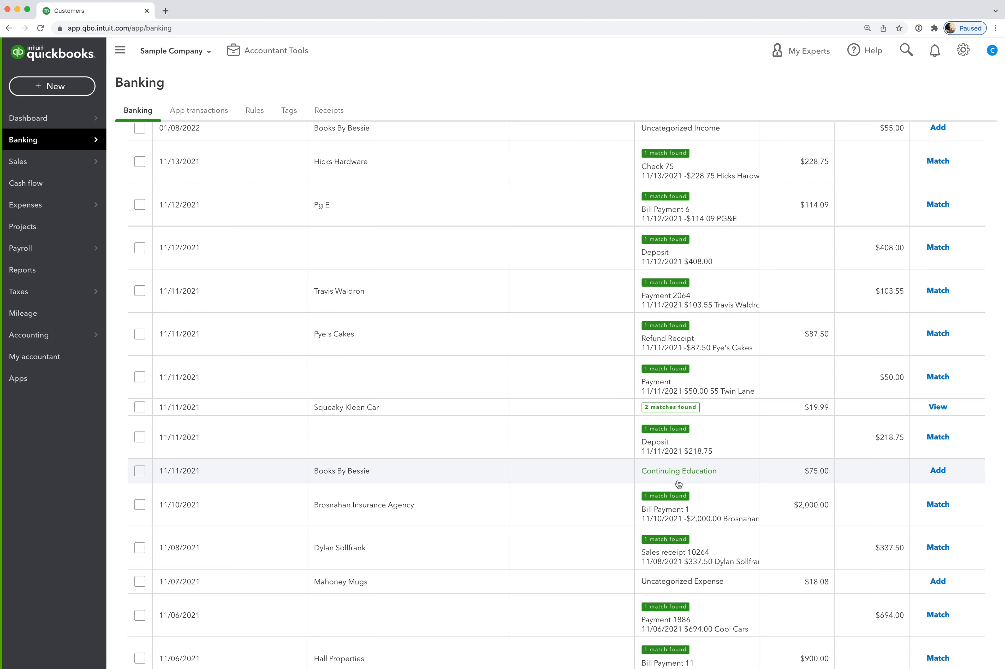
{"action": "scroll", "coordinate": [456, 499], "scroll_direction": "up", "scroll_amount": 6}
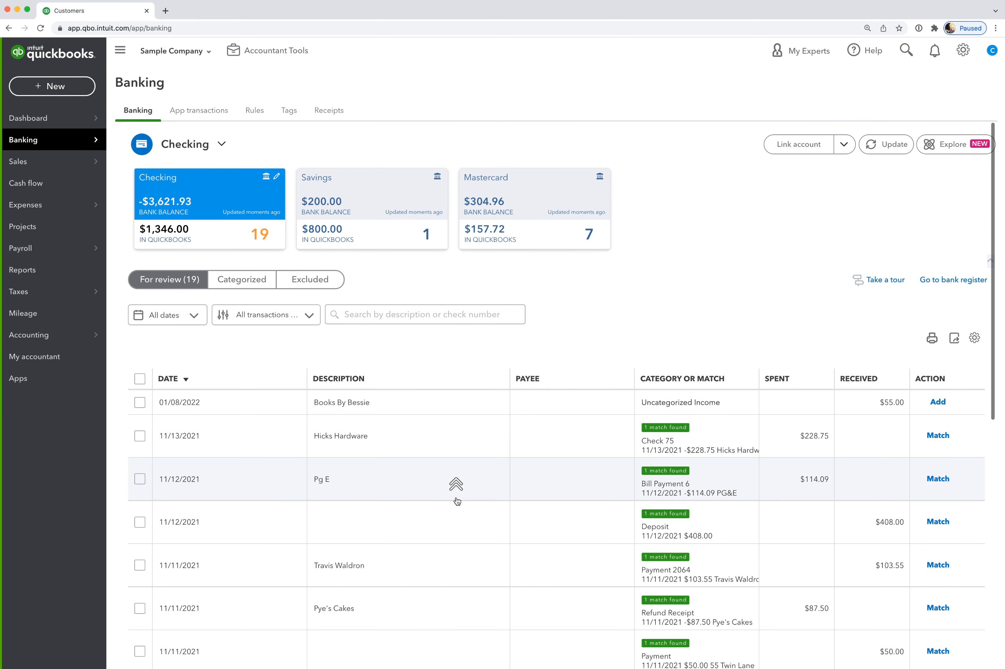
{"action": "mouse_move", "coordinate": [70, 115]}
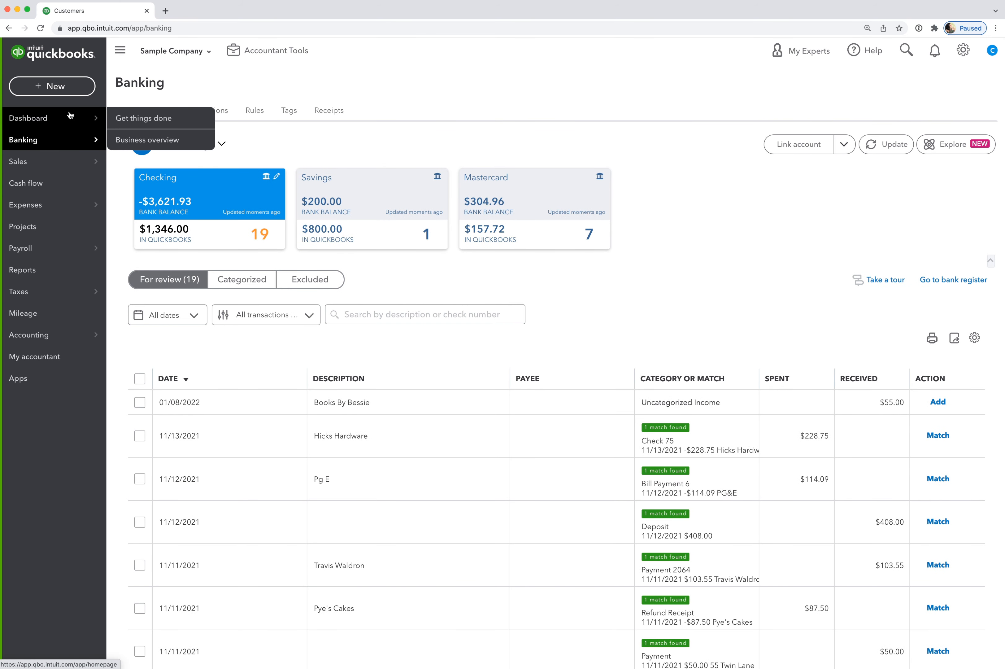
{"action": "left_click", "coordinate": [71, 89]}
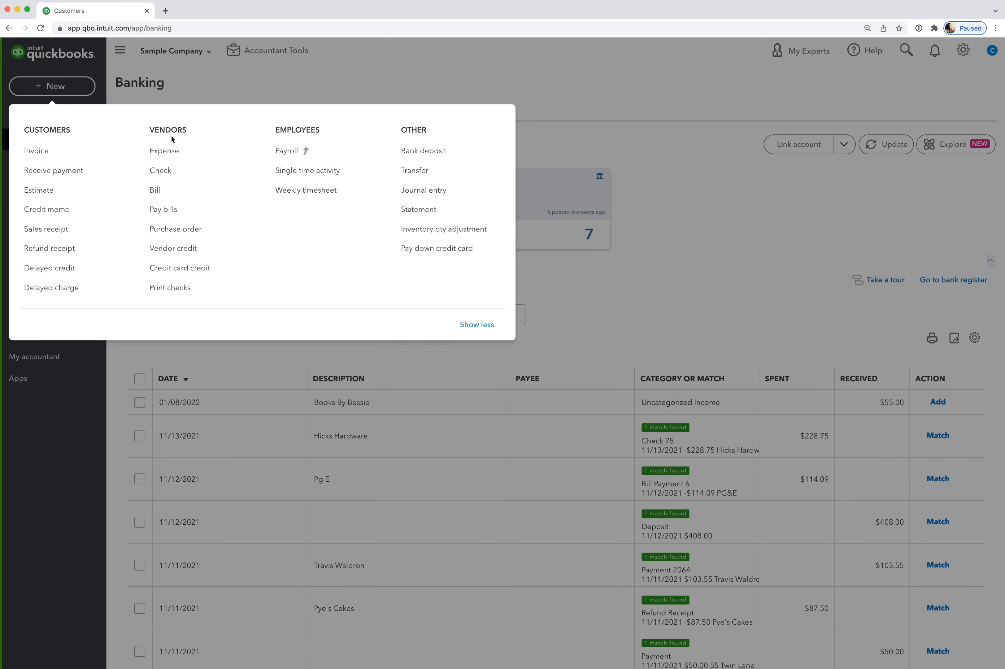
{"action": "left_click", "coordinate": [170, 150]}
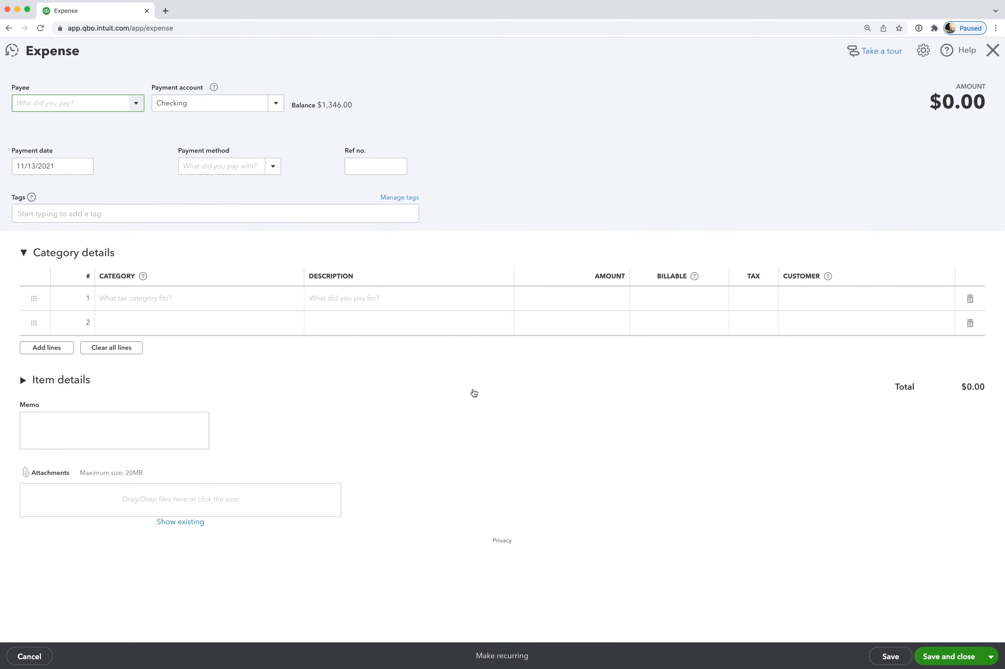
{"action": "type", "text": "Books by Bessie"}
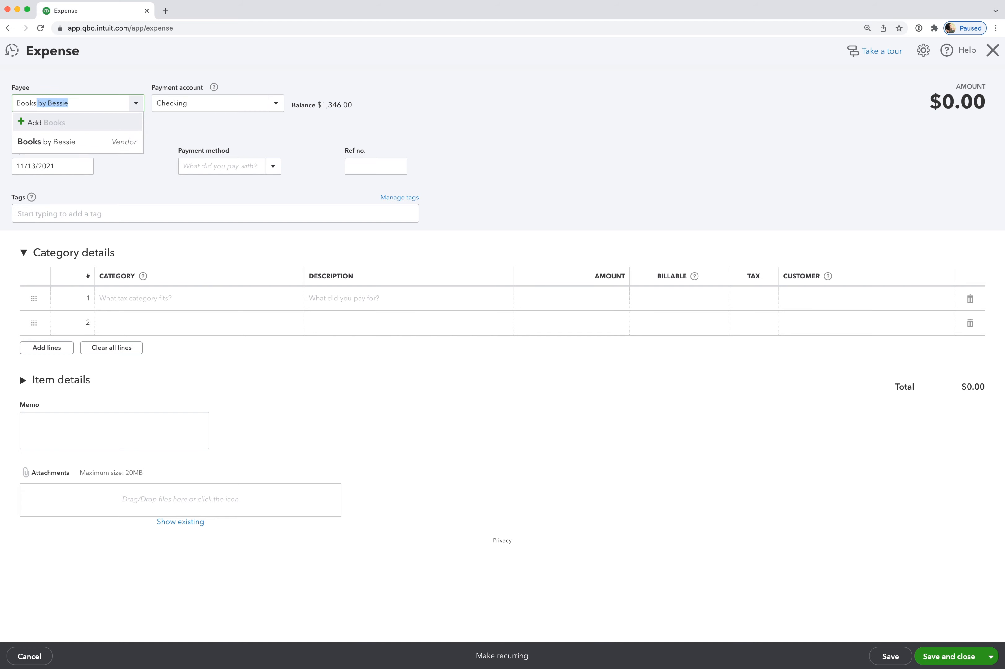
{"action": "left_click", "coordinate": [108, 142]}
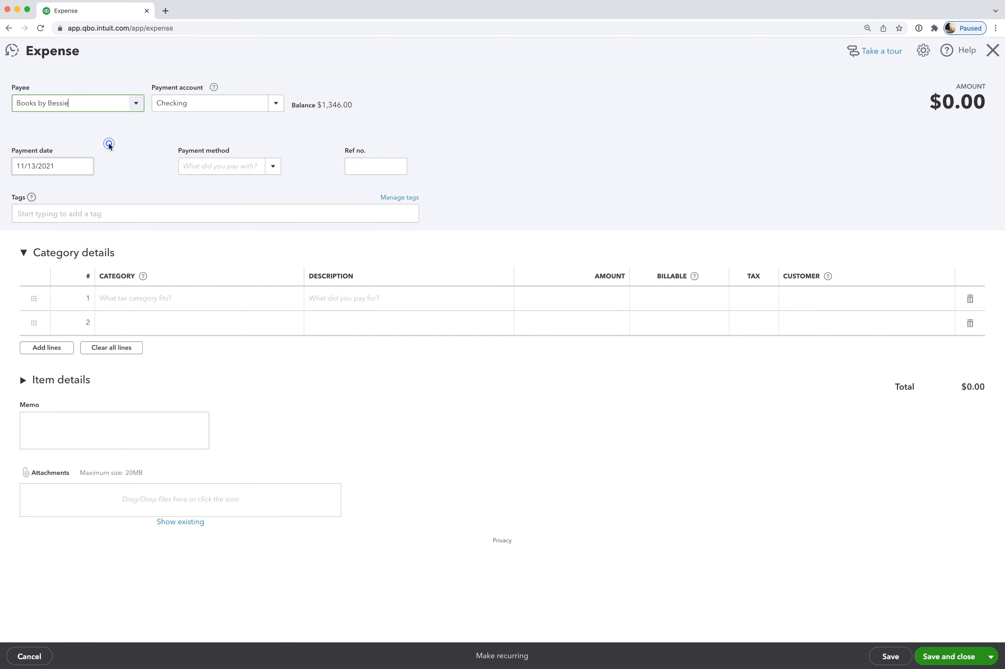
Step: Keep Checking as the payment account, set the Continuing Education line's amount to 75, and save and close the expense
{"action": "left_click", "coordinate": [276, 104]}
{"action": "left_click", "coordinate": [244, 141]}
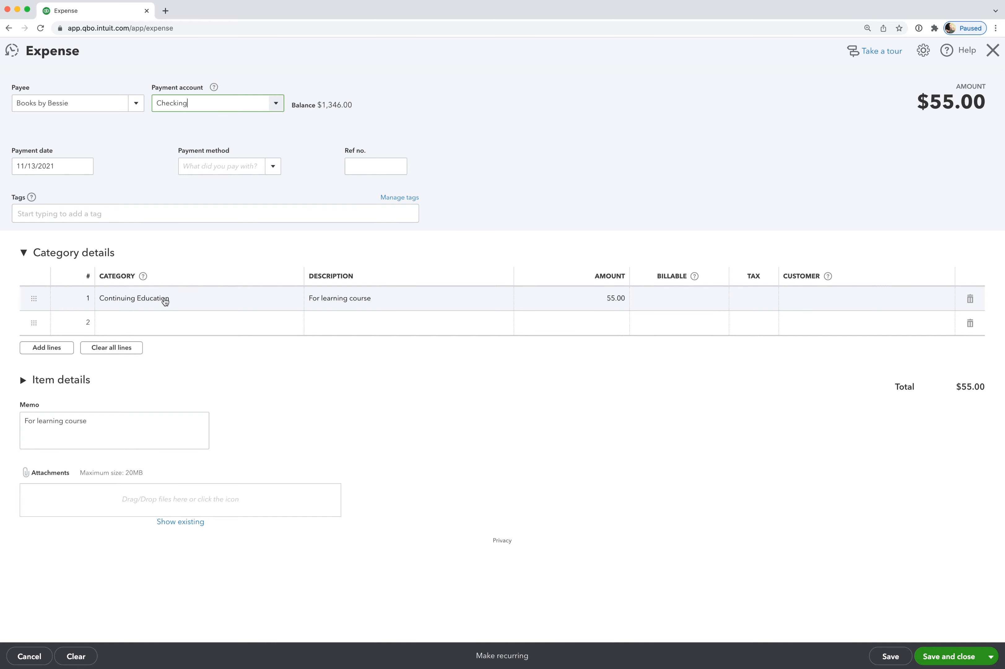
{"action": "left_click", "coordinate": [625, 297]}
{"action": "key", "text": "BackSpace"}
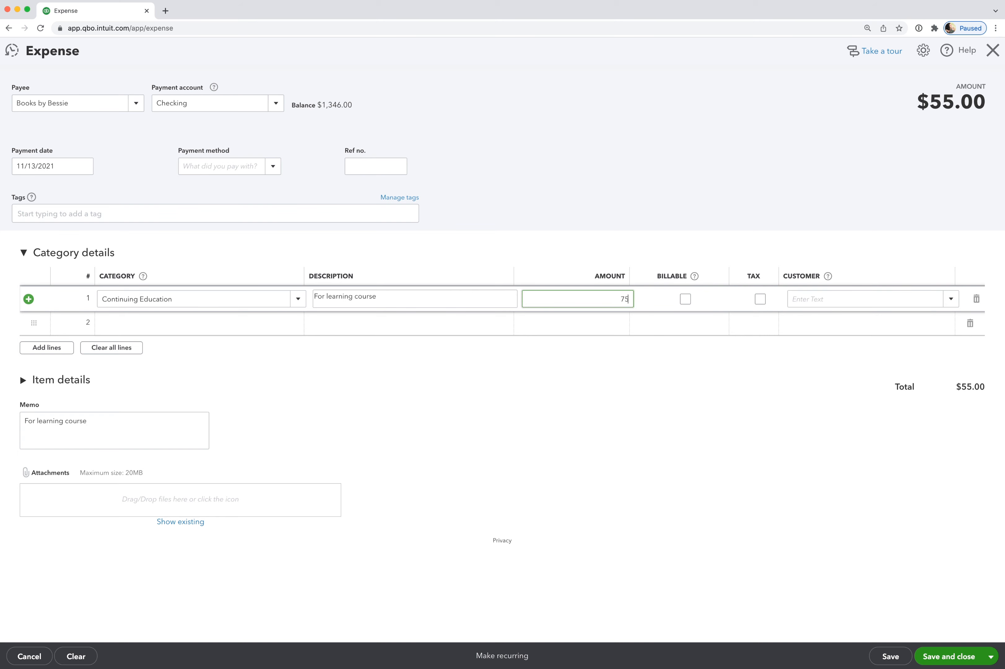
{"action": "type", "text": "75"}
{"action": "left_click", "coordinate": [584, 196]}
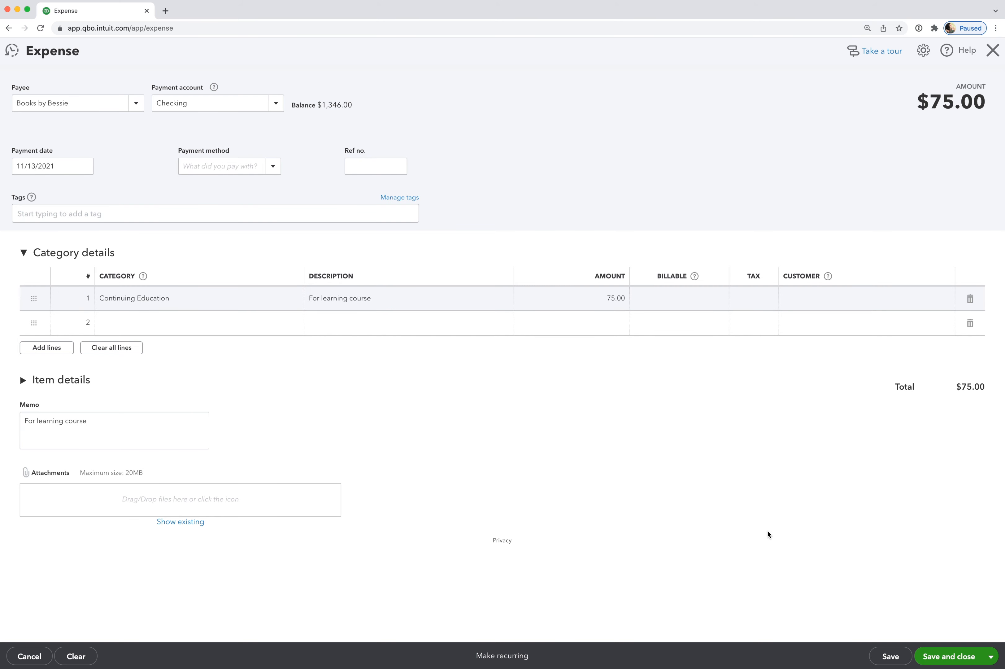
{"action": "left_click", "coordinate": [972, 657]}
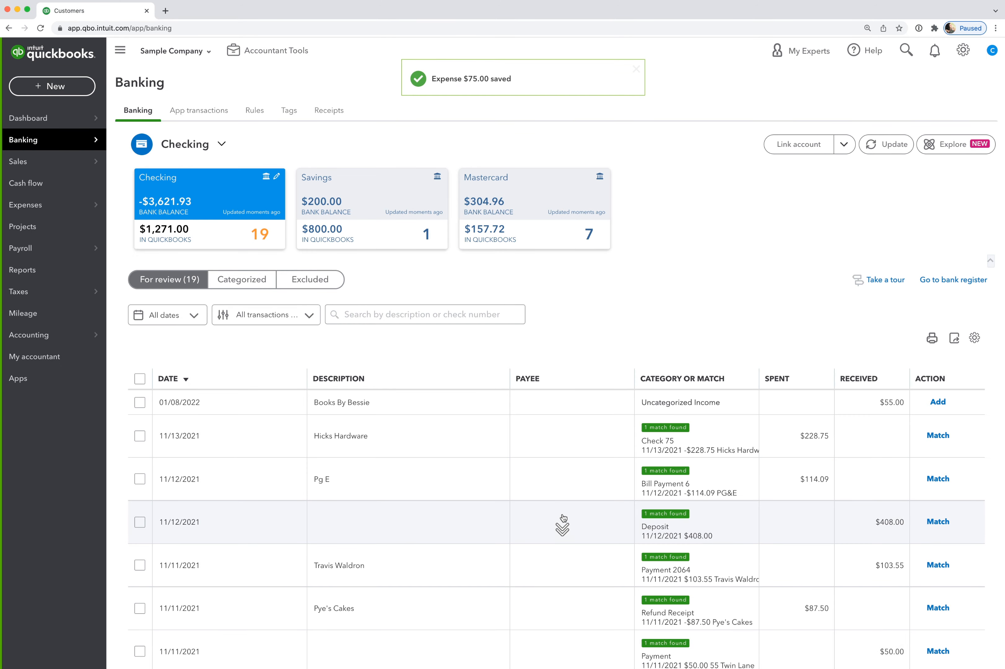
Step: Review the expense suggested for the $75.00 Books By Bessie bank transaction and accept the match
{"action": "scroll", "coordinate": [562, 518], "scroll_direction": "down", "scroll_amount": 5}
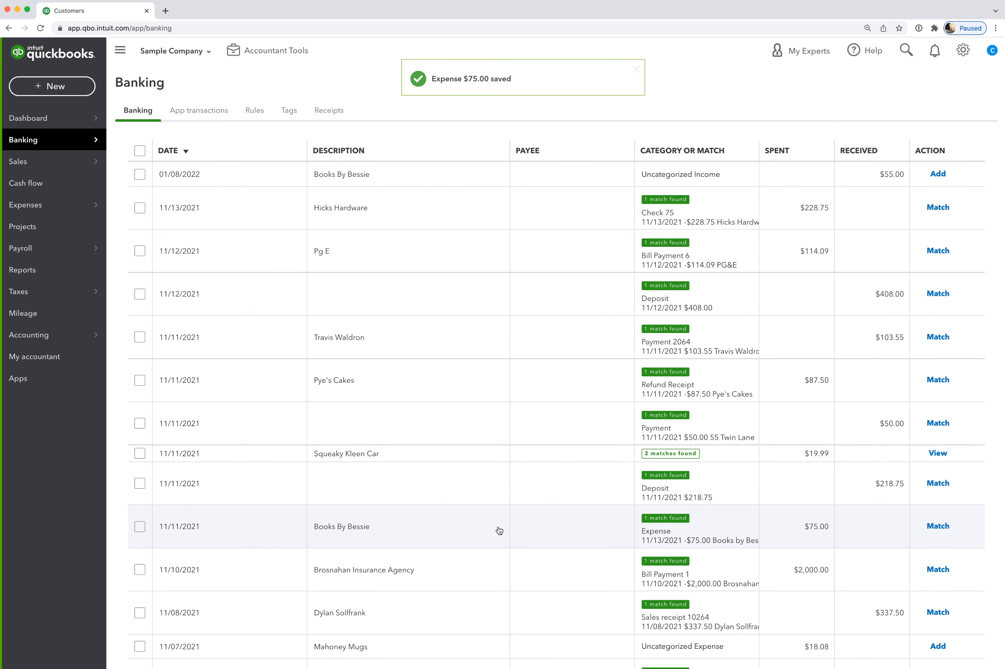
{"action": "left_click", "coordinate": [603, 530]}
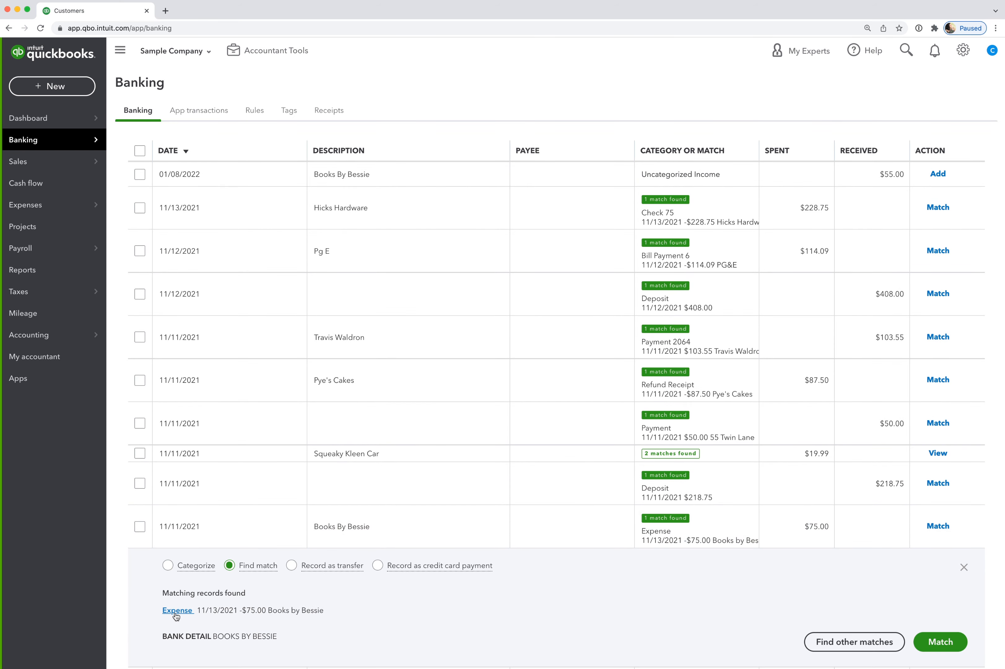
{"action": "left_click", "coordinate": [177, 613]}
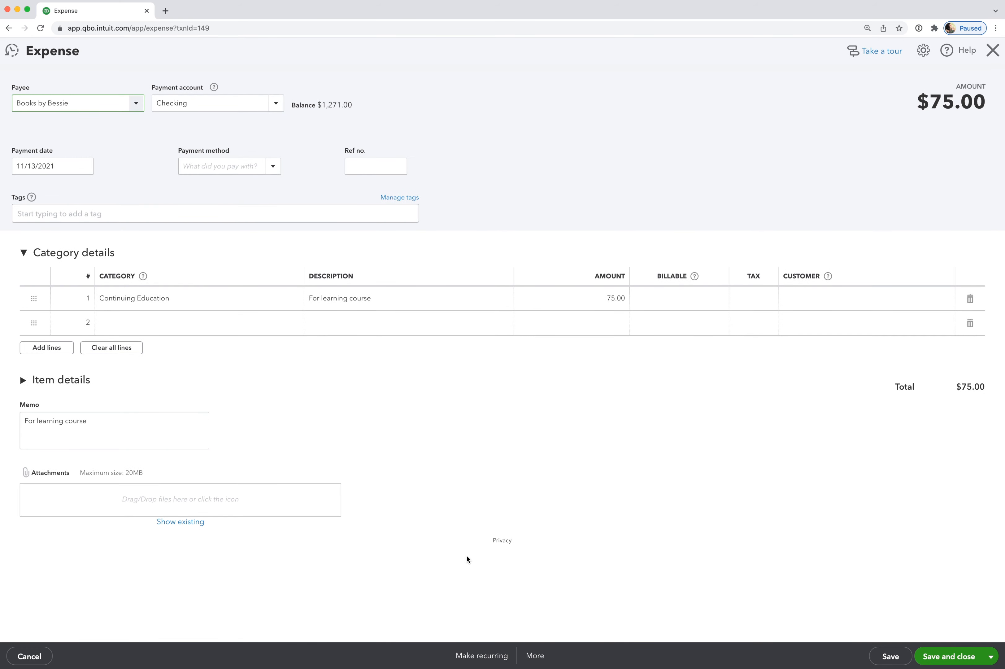
{"action": "left_click", "coordinate": [993, 50]}
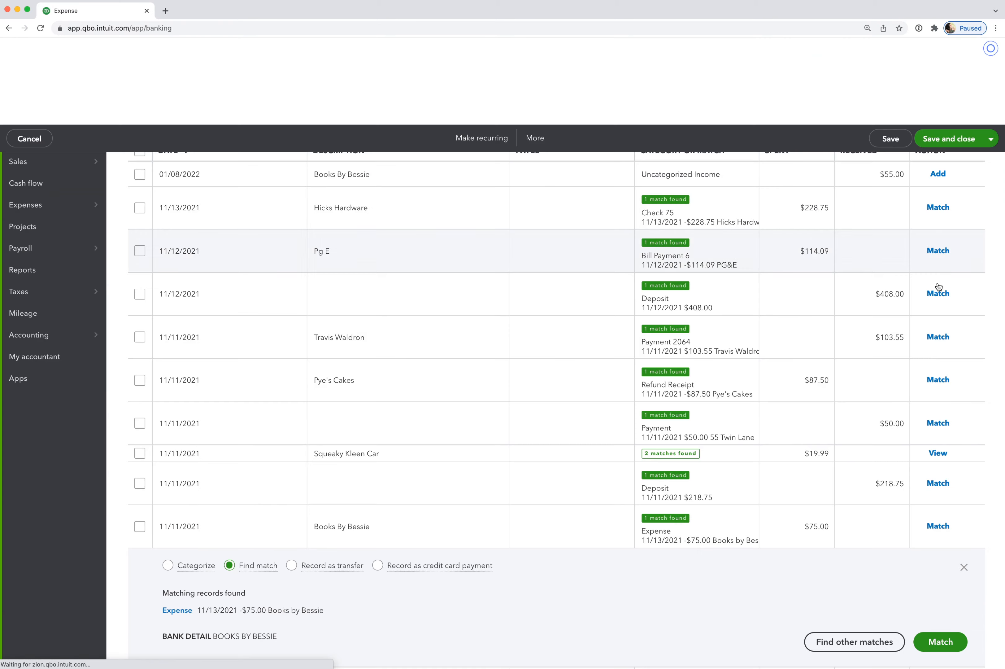
{"action": "scroll", "coordinate": [914, 562], "scroll_direction": "down", "scroll_amount": 2}
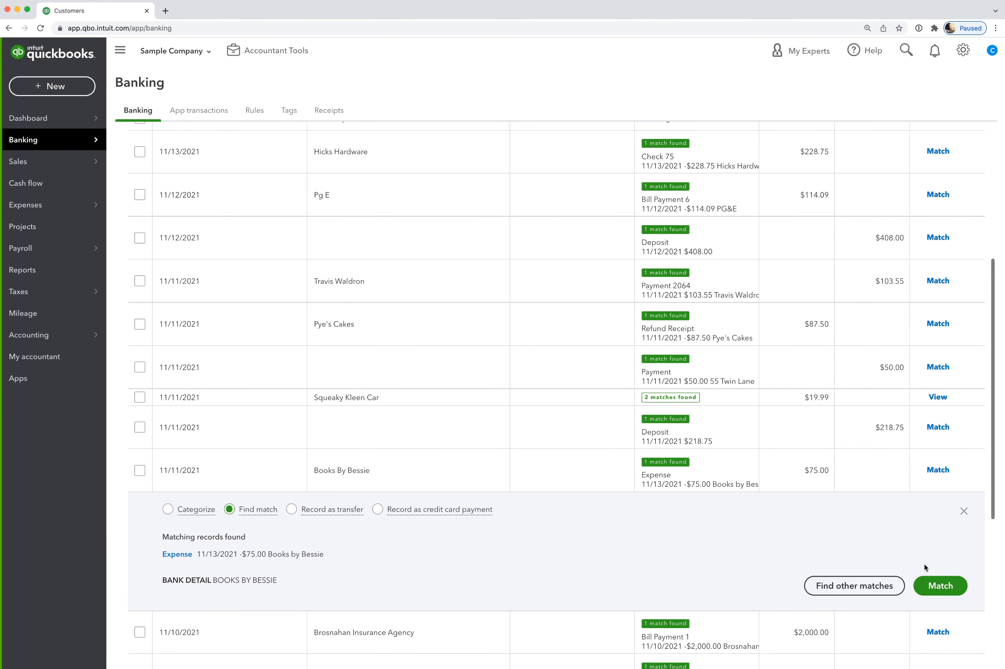
{"action": "left_click", "coordinate": [942, 587]}
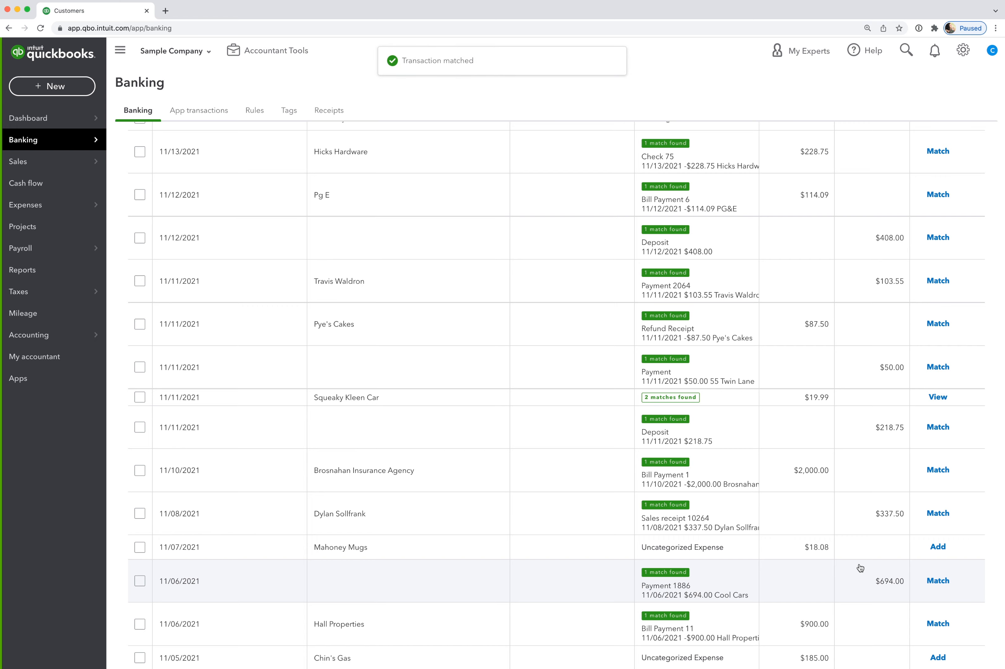
{"action": "scroll", "coordinate": [404, 448], "scroll_direction": "up", "scroll_amount": 1}
{"action": "scroll", "coordinate": [404, 449], "scroll_direction": "up", "scroll_amount": 5}
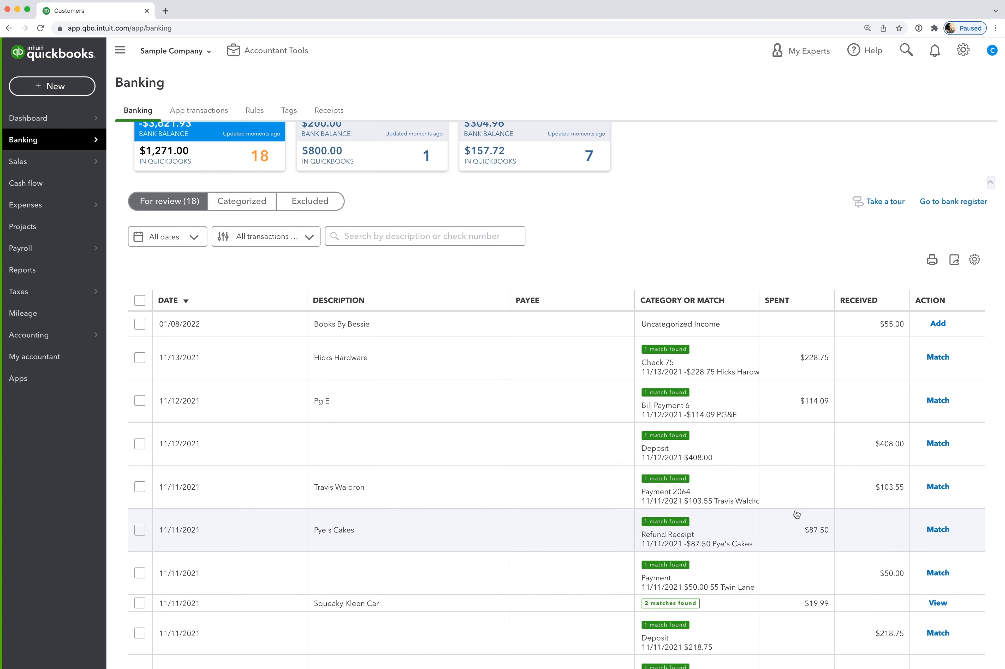
{"action": "scroll", "coordinate": [766, 503], "scroll_direction": "up", "scroll_amount": 2}
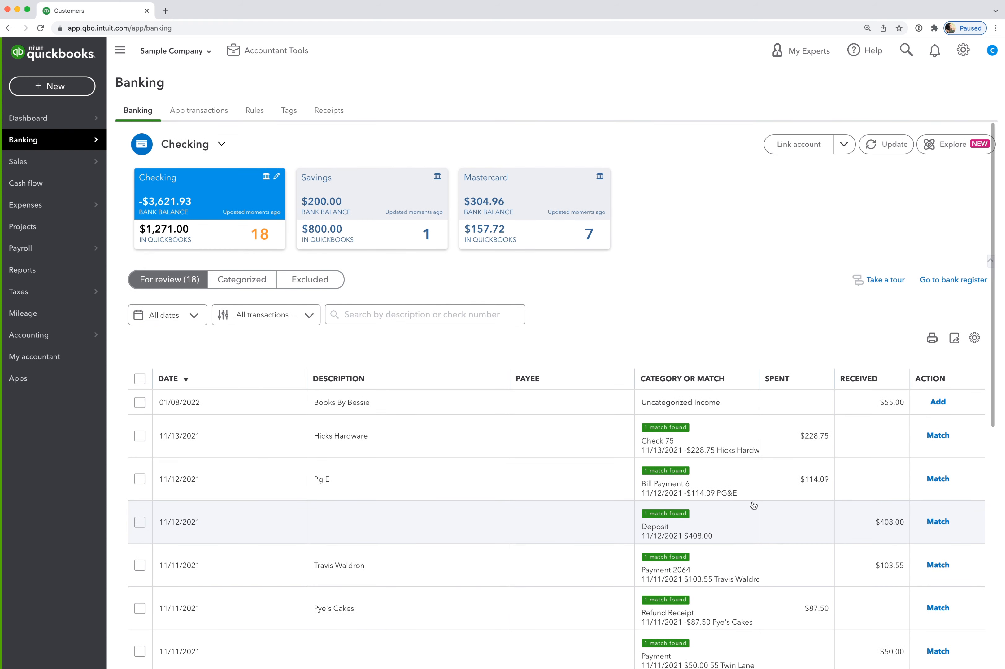